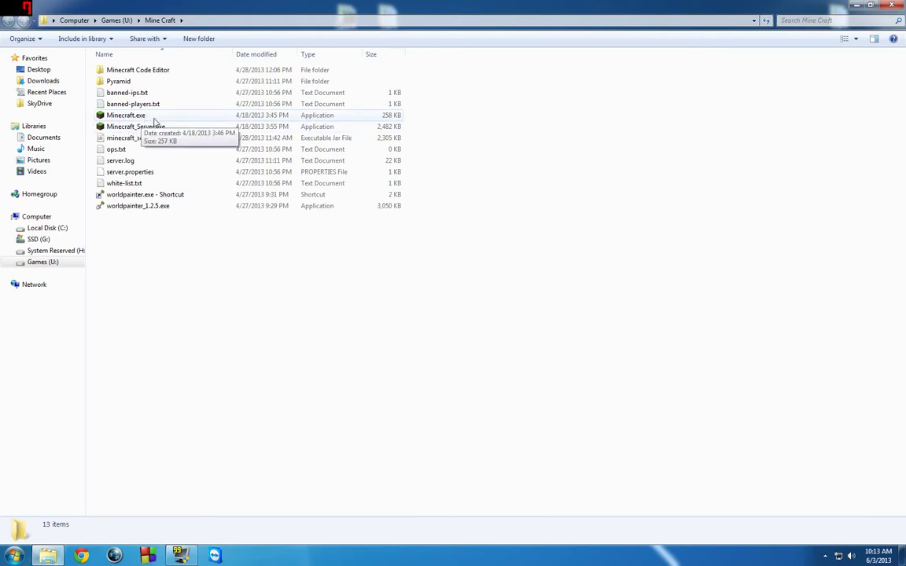
Step: Launch Minecraft.exe from the U:\Mine Craft folder
double_click(146, 118)
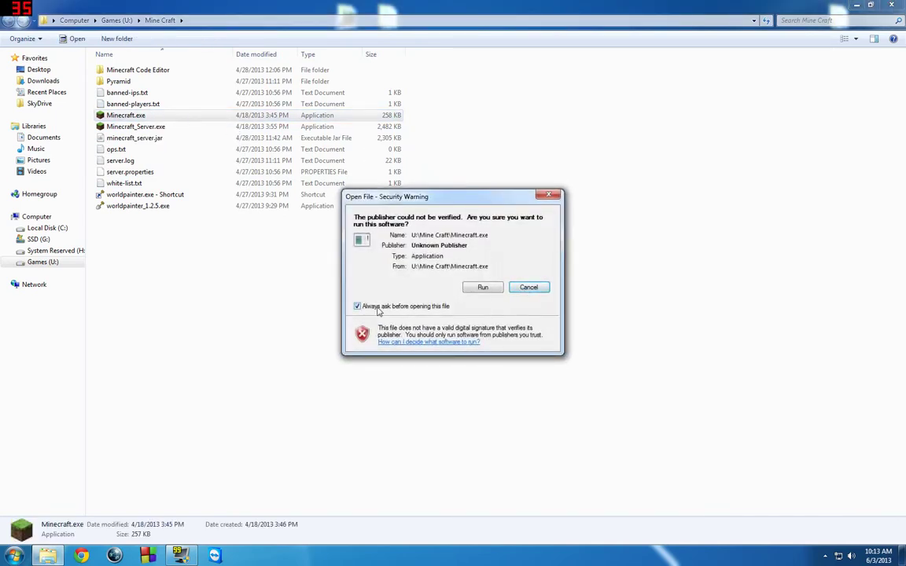
click(483, 288)
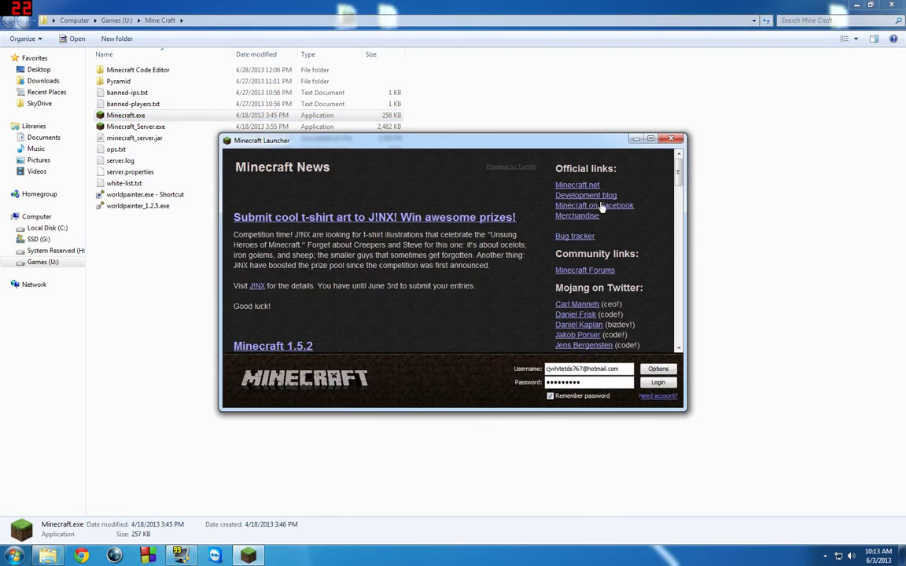
click(656, 383)
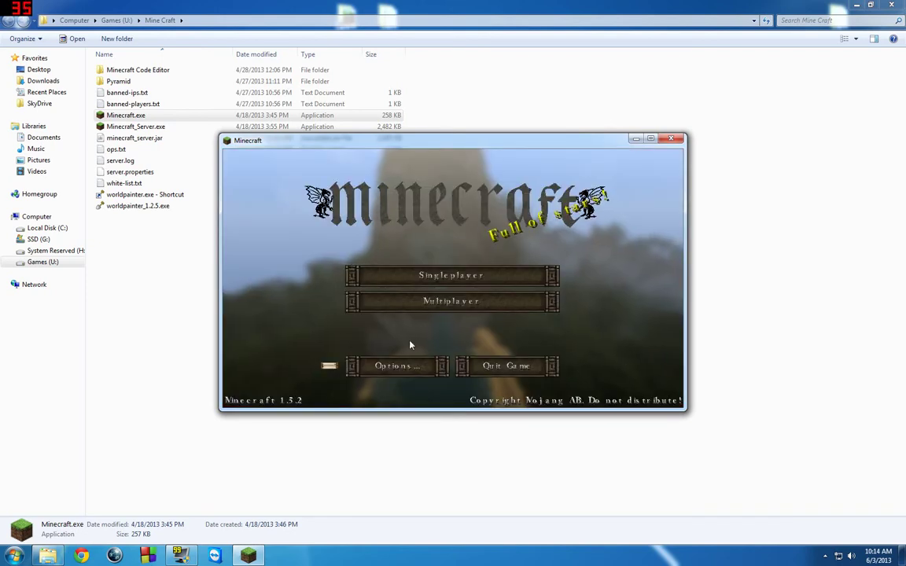
click(674, 139)
click(440, 295)
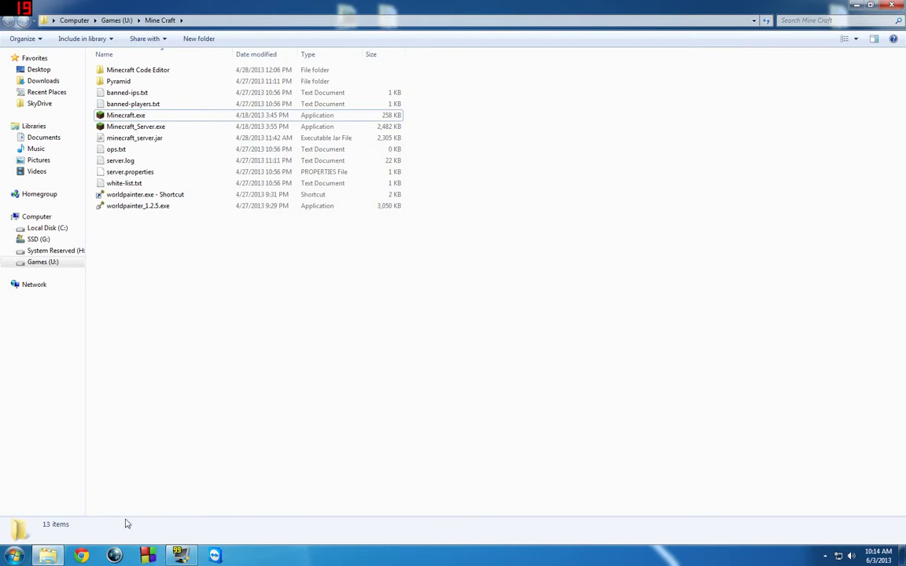
Step: Open the AppData Roaming folder by searching %appdata% from Start
click(14, 556)
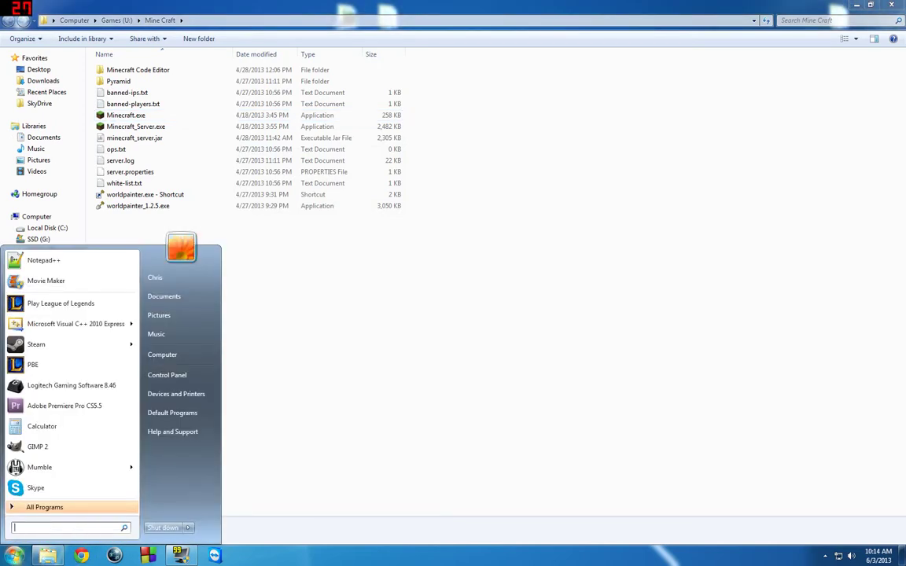
text(%app)
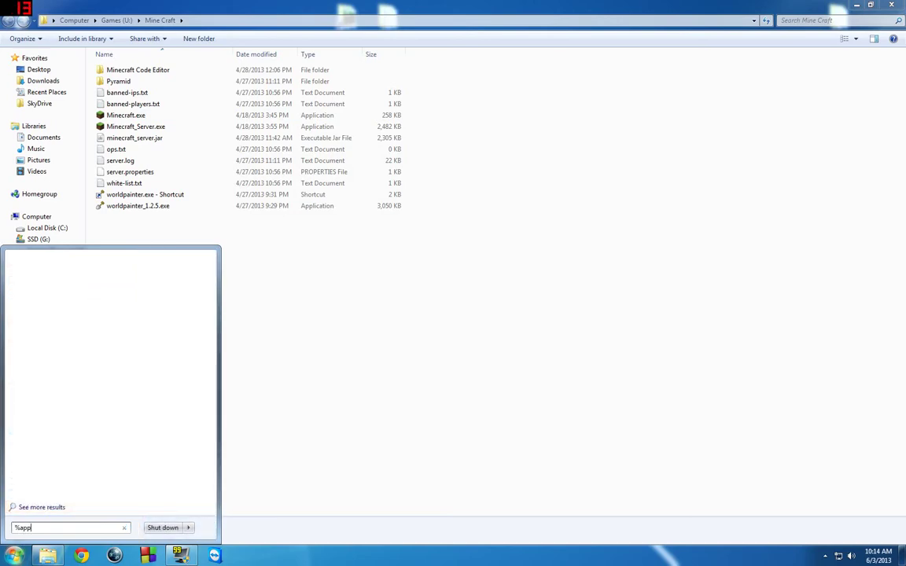
text(data%)
key(Return)
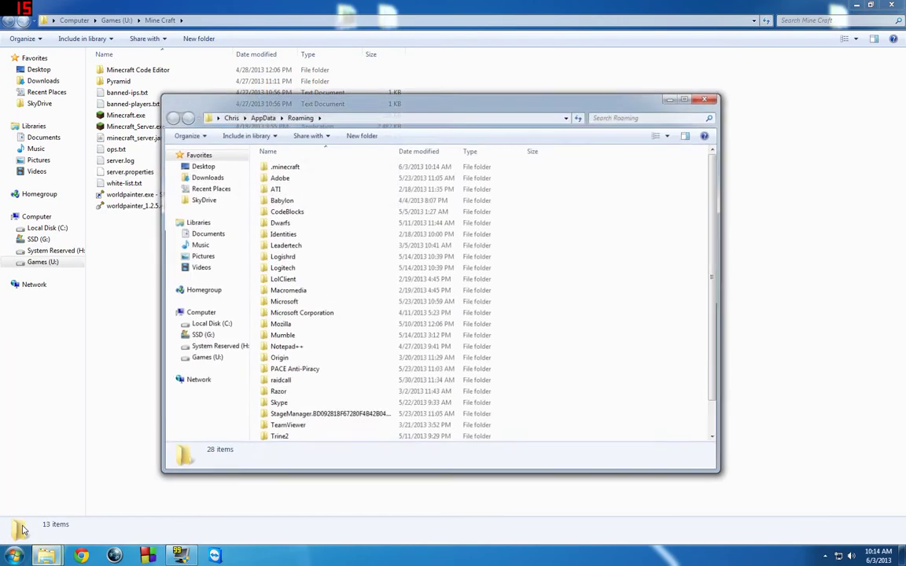
Step: Open the .minecraft folder and look inside its saves folder
double_click(287, 172)
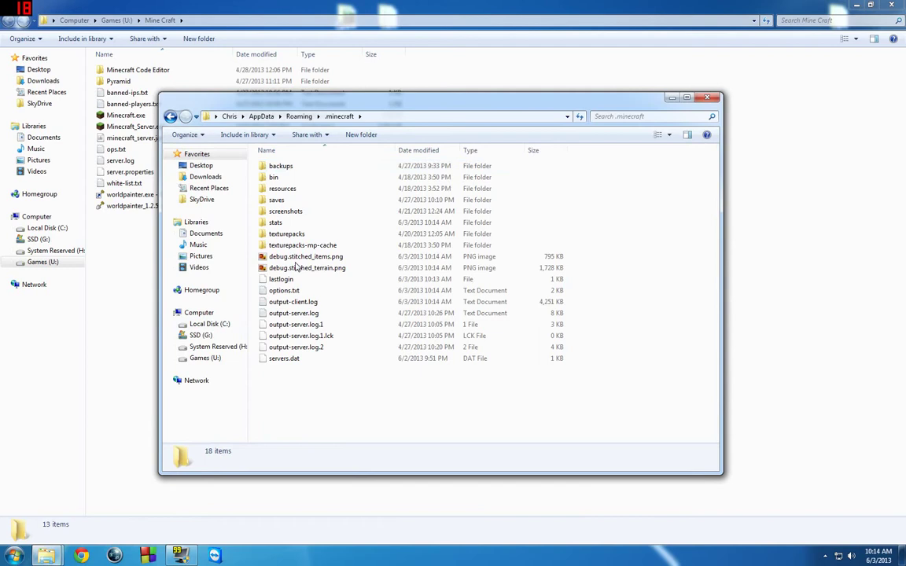
click(170, 117)
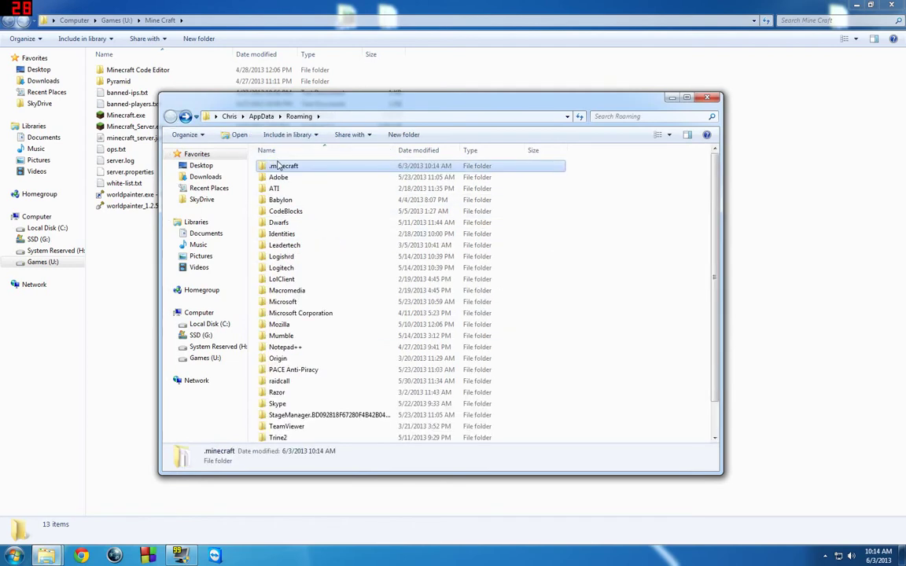
double_click(280, 167)
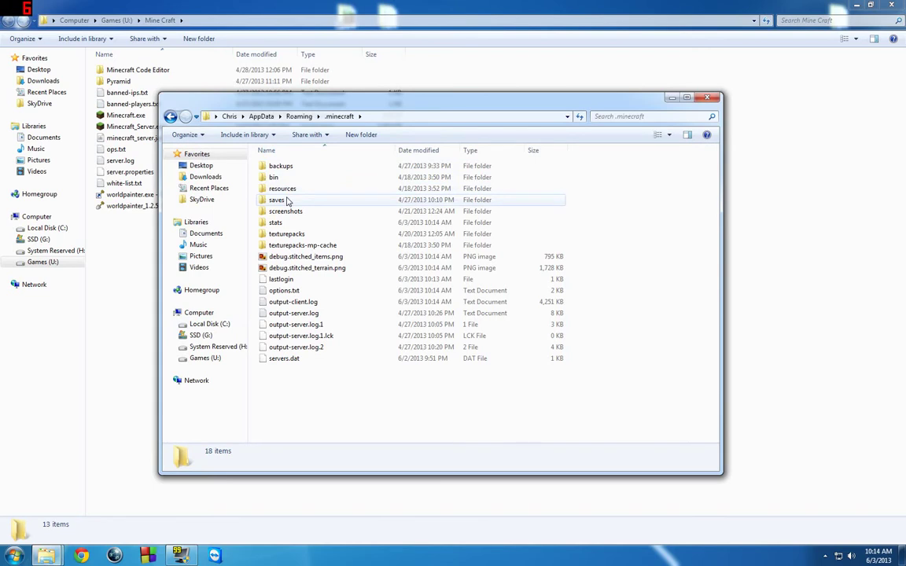
double_click(287, 202)
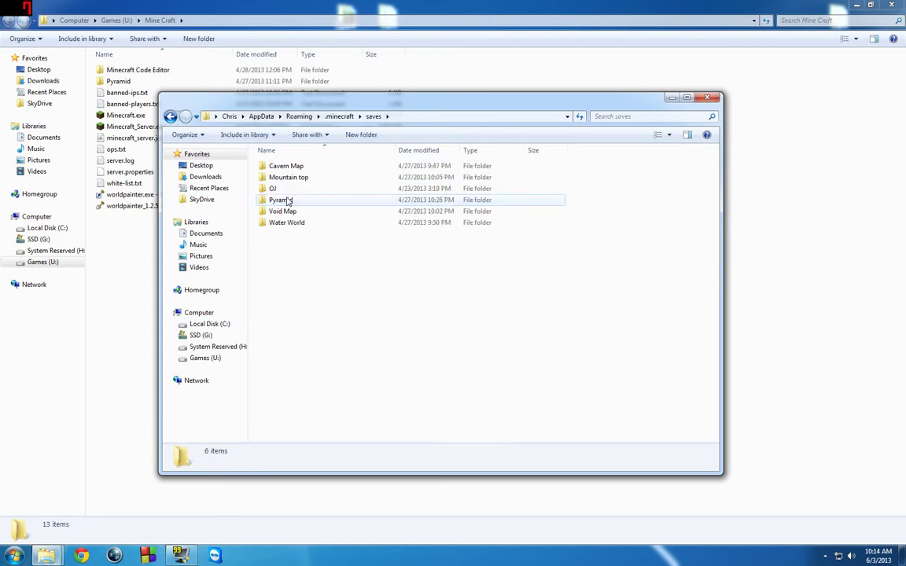
click(171, 116)
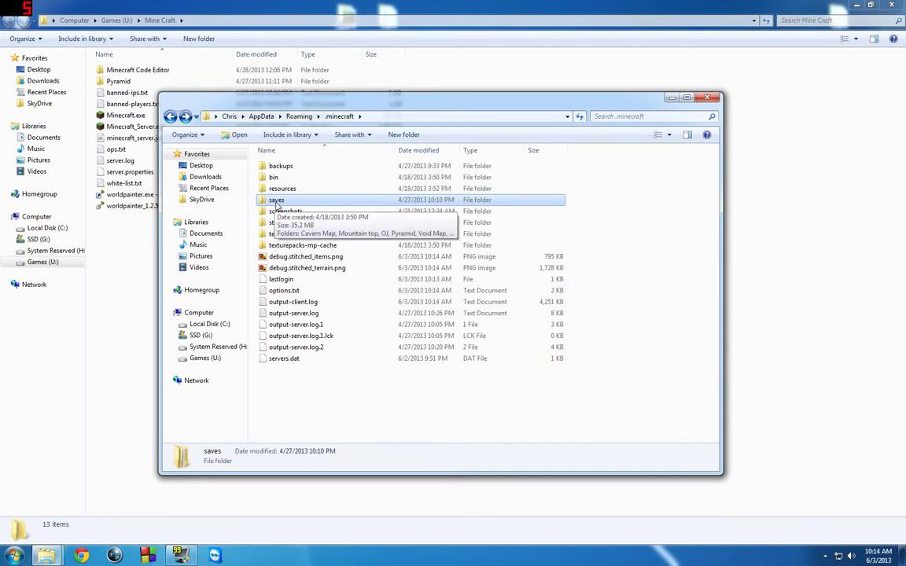
Step: Inspect the backups, stats and screenshots folders inside .minecraft
click(277, 167)
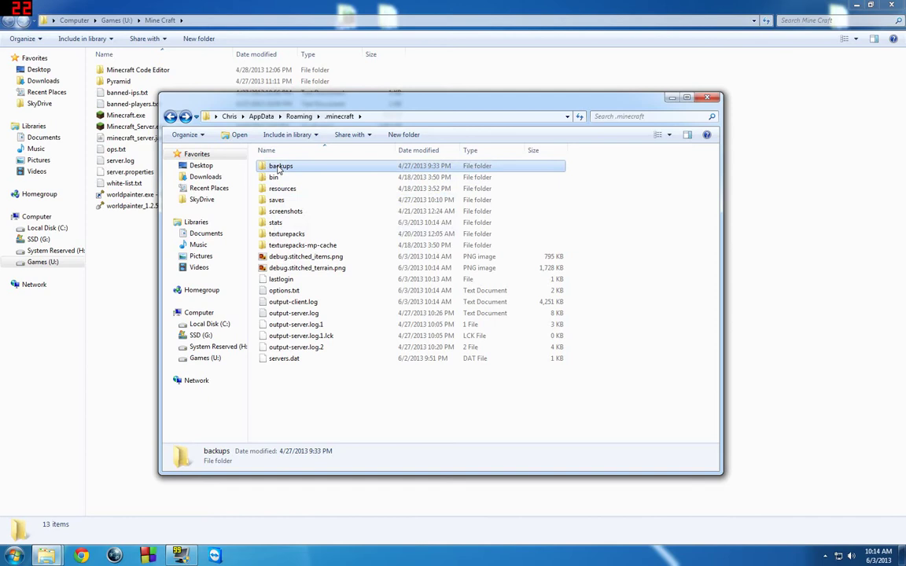
double_click(278, 168)
click(170, 116)
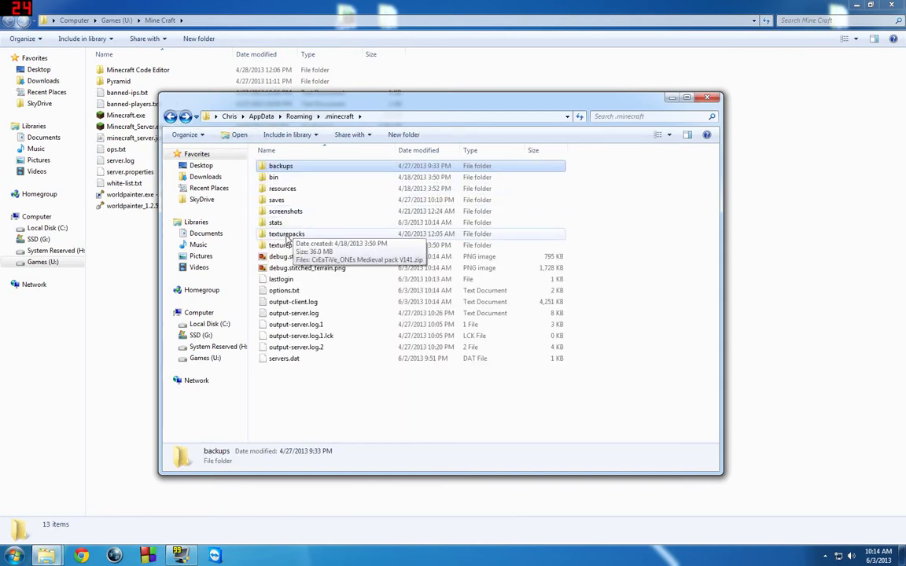
double_click(283, 223)
click(172, 116)
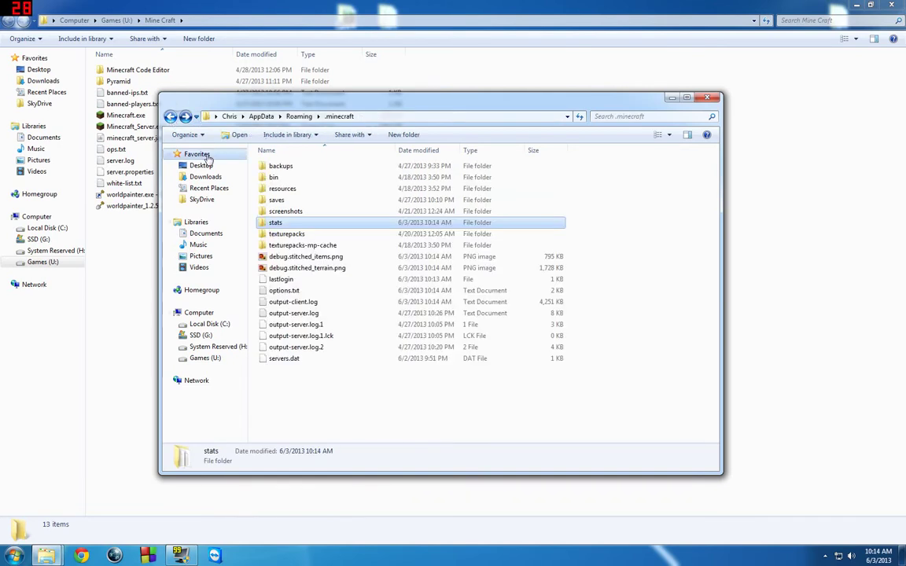
double_click(285, 213)
click(171, 116)
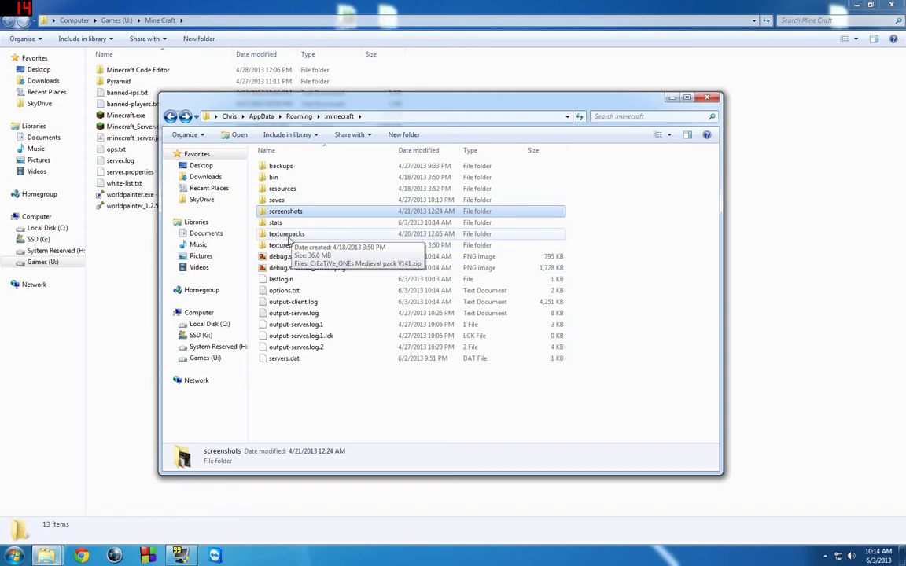
Step: Select the saves and screenshots folders, then return to Roaming
click(281, 202)
click(282, 213)
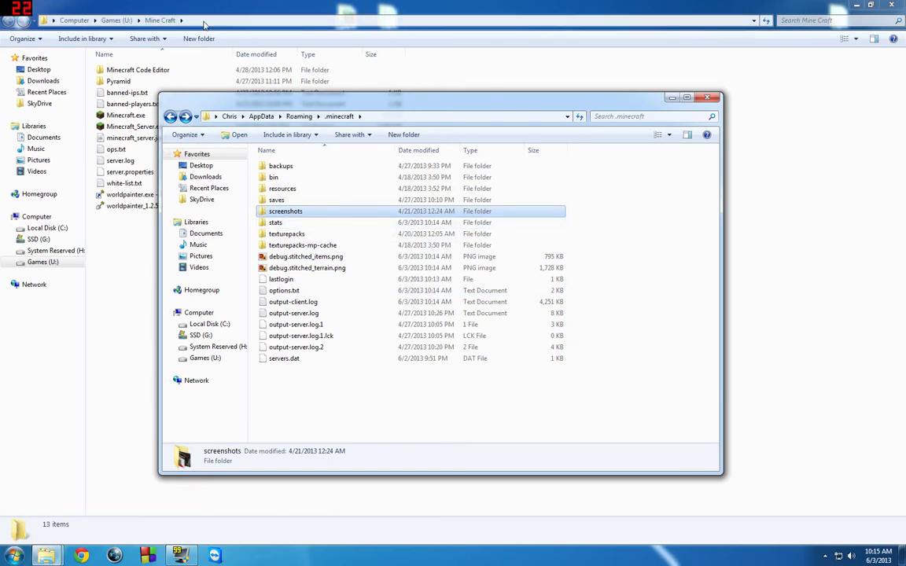
click(170, 116)
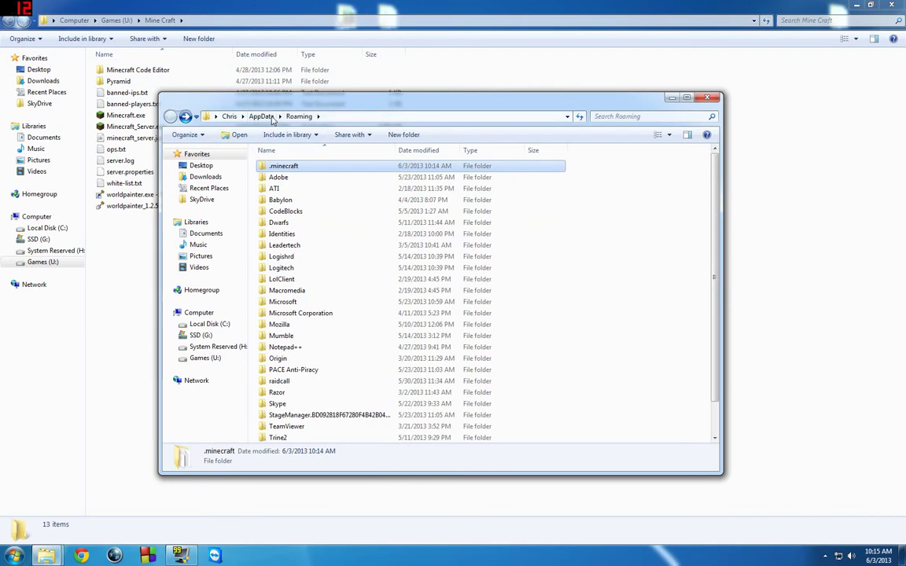
Step: Paste copies of the saves and screenshots folders into .minecraft's backups folder
drag(236, 98, 272, 197)
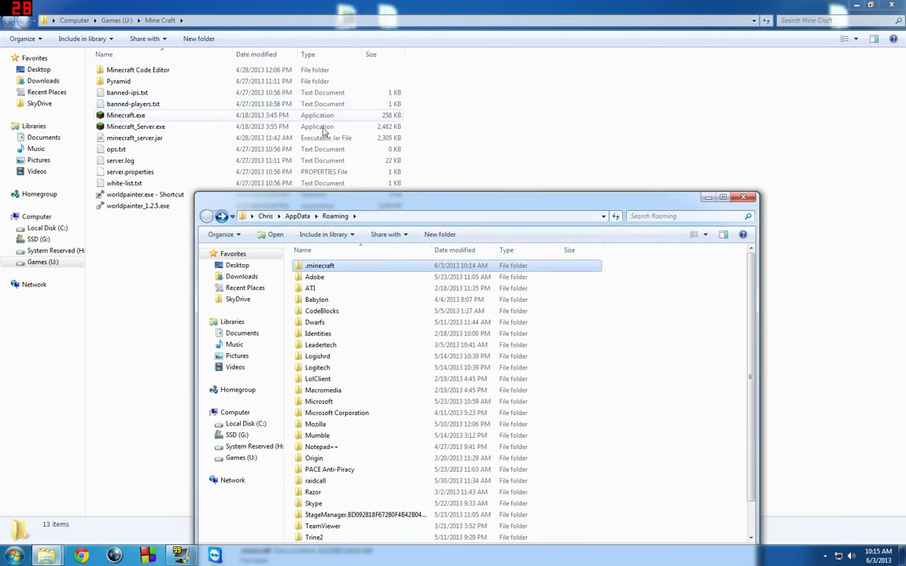
double_click(312, 270)
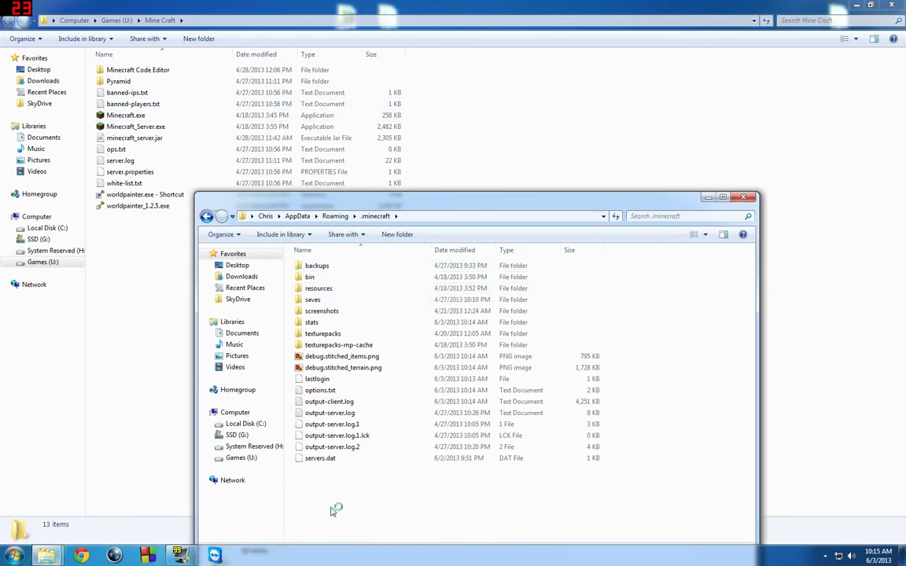
click(332, 268)
click(316, 302)
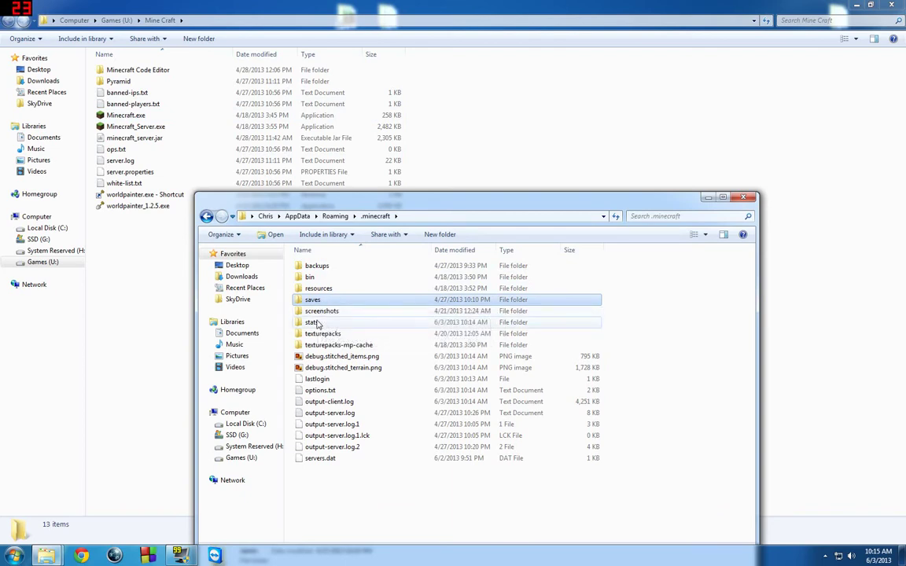
click(318, 267)
double_click(318, 266)
right_click(327, 317)
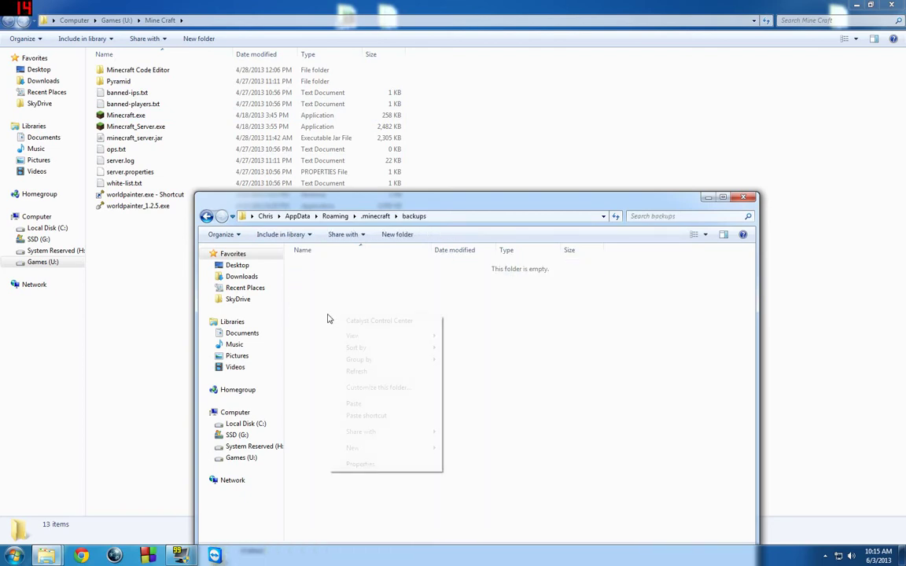
click(346, 403)
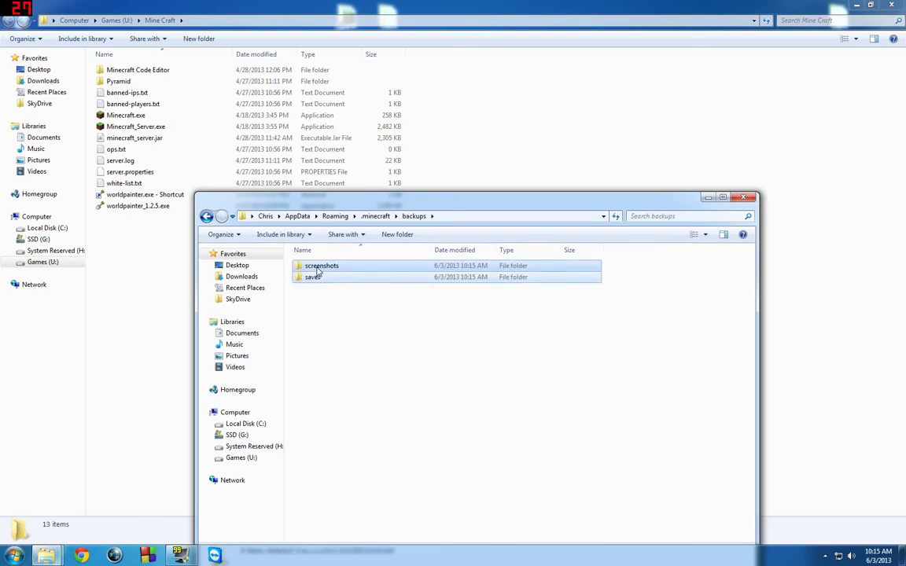
Step: Back in .minecraft, start renaming the backups folder at the beginning of its name
click(207, 216)
right_click(322, 270)
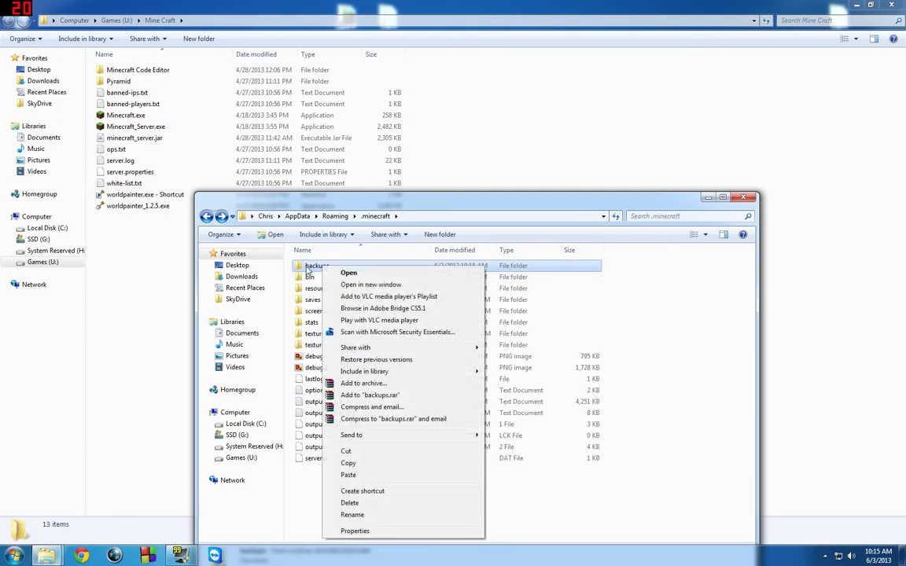
click(354, 463)
key(Home)
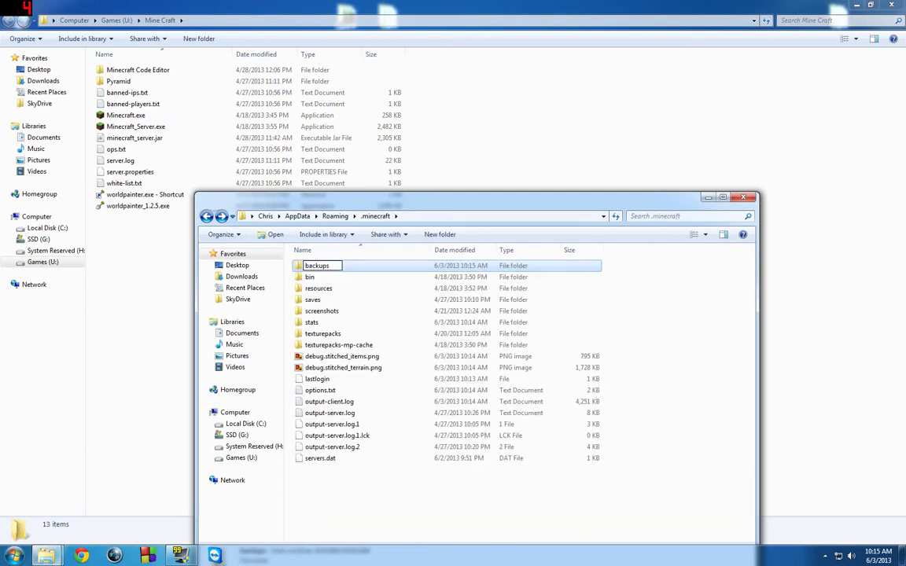
Step: Rename the backups folder to aaaabackups and copy it
text(aaaa)
key(Return)
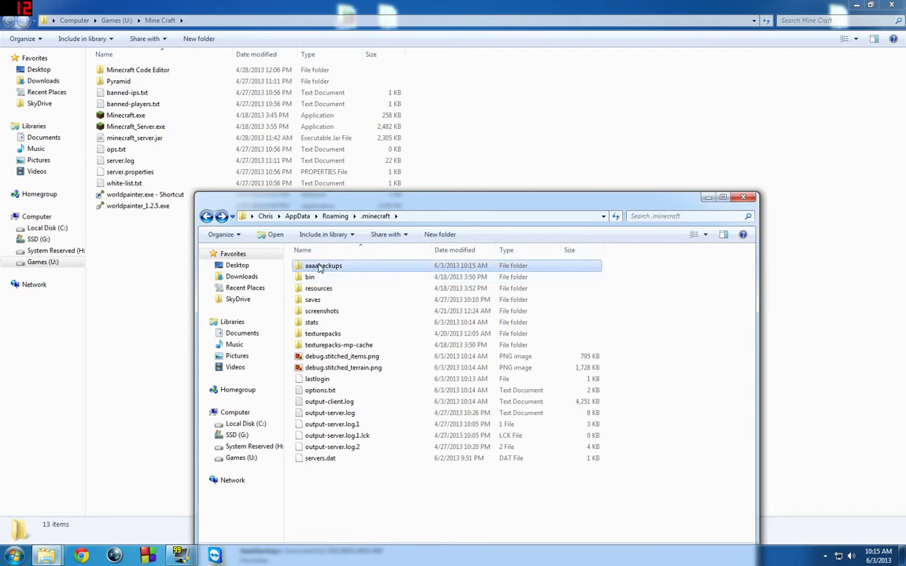
click(319, 268)
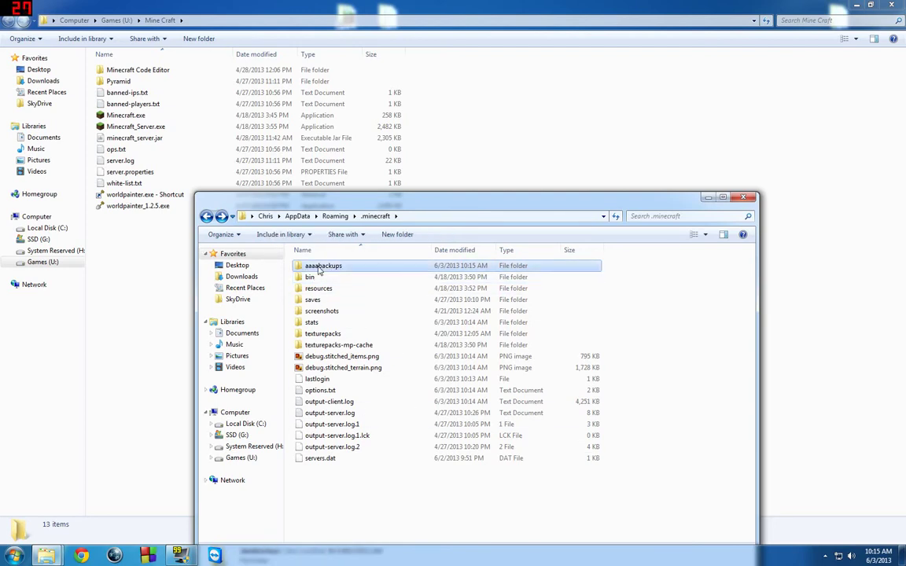
key(Return)
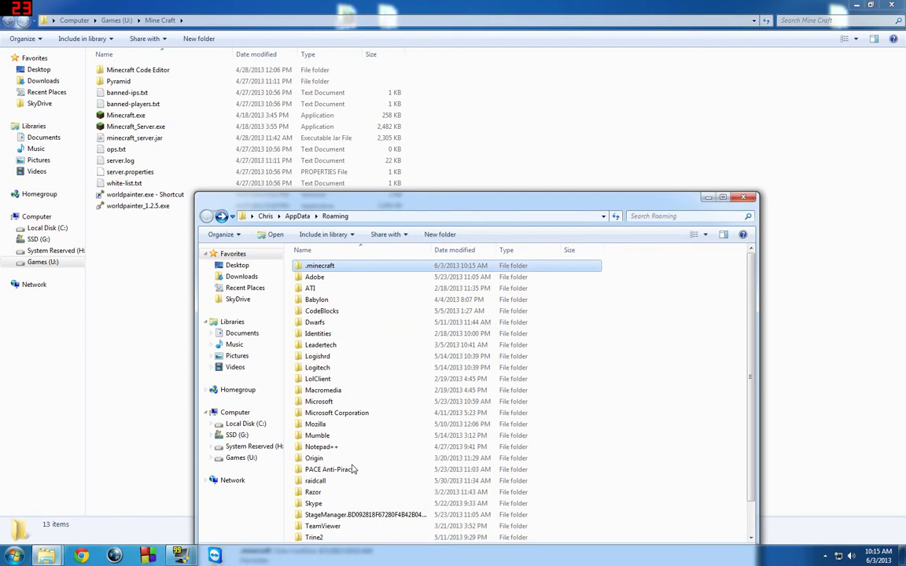
Step: Paste aaaabackups into the Roaming folder beside .minecraft, then select .minecraft
key(BackSpace)
scroll(572, 452, down, 1)
right_click(609, 393)
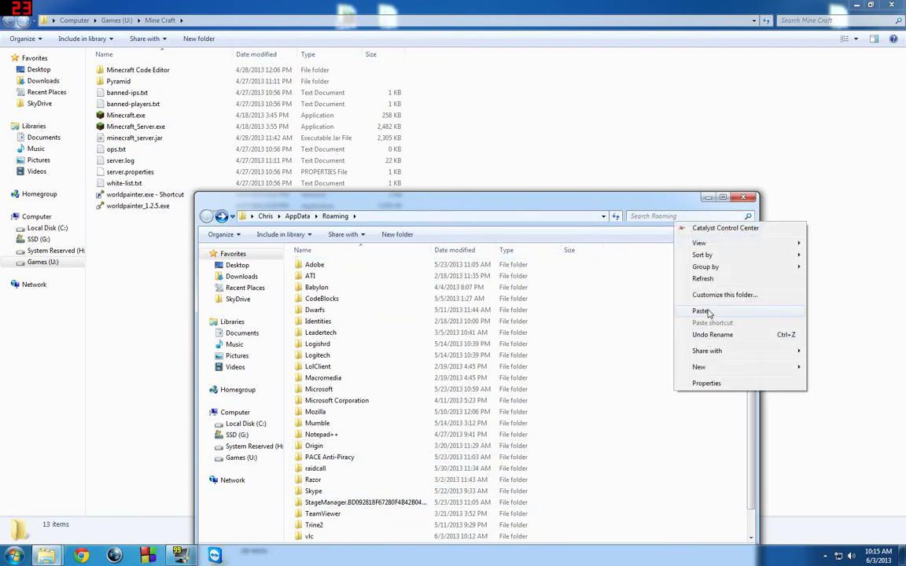
click(661, 283)
scroll(695, 321, up, 1)
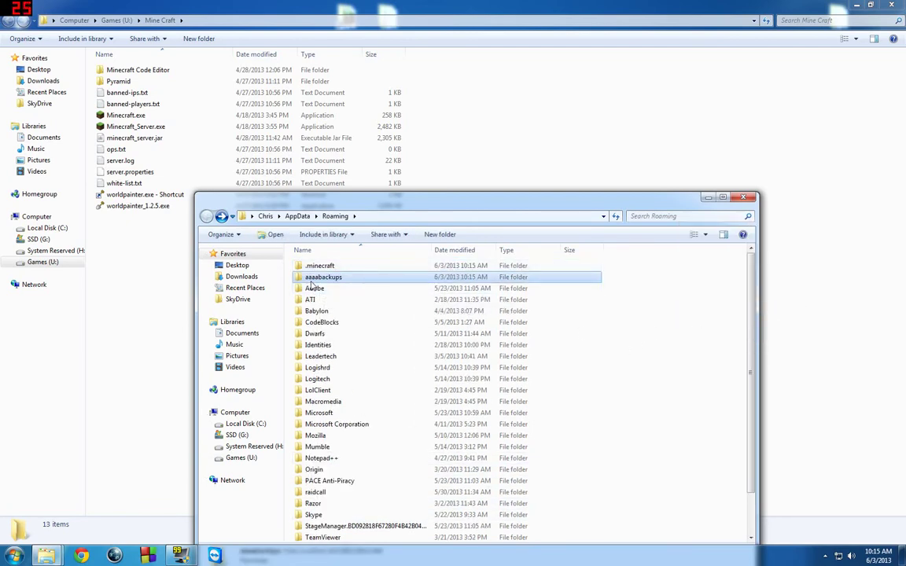
click(320, 267)
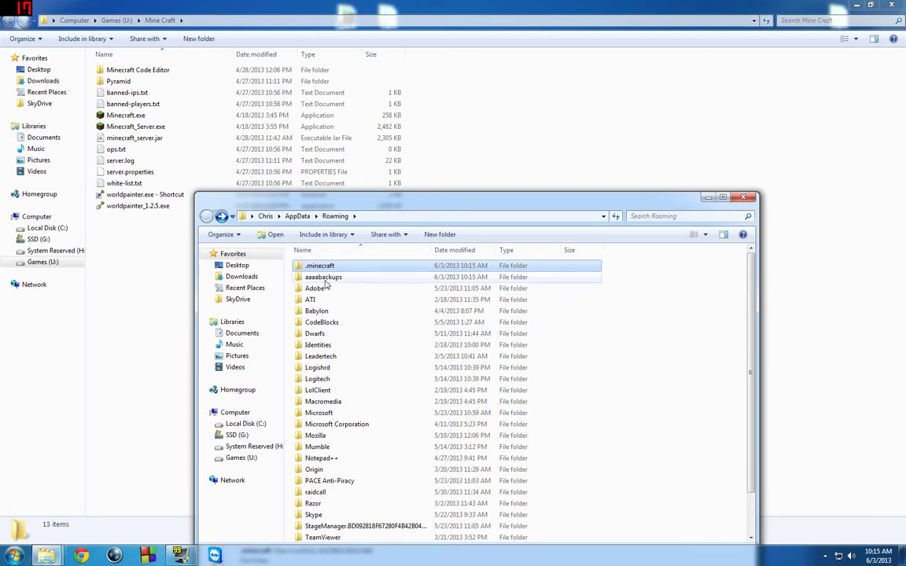
Step: Switch to Chrome, then open Control Panel from the Start menu
click(81, 555)
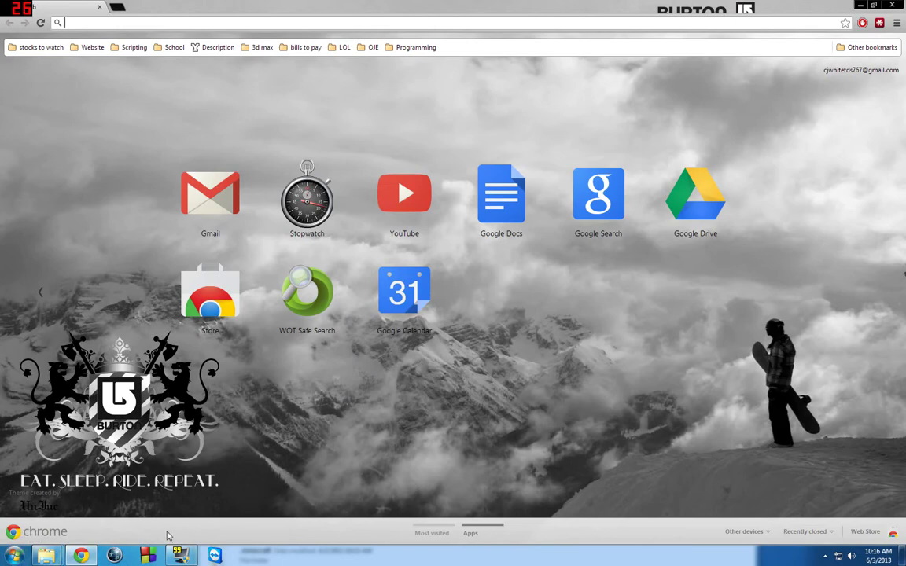
key(super)
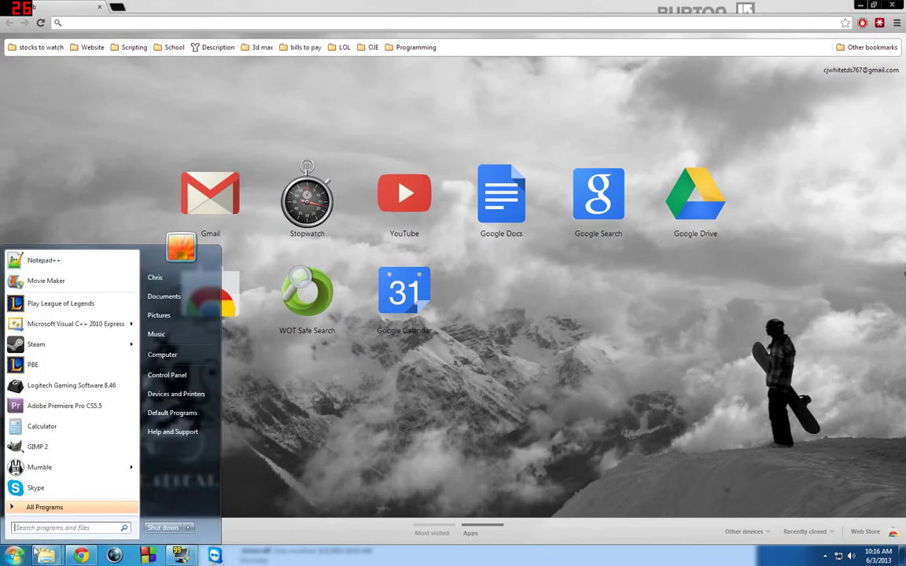
click(157, 375)
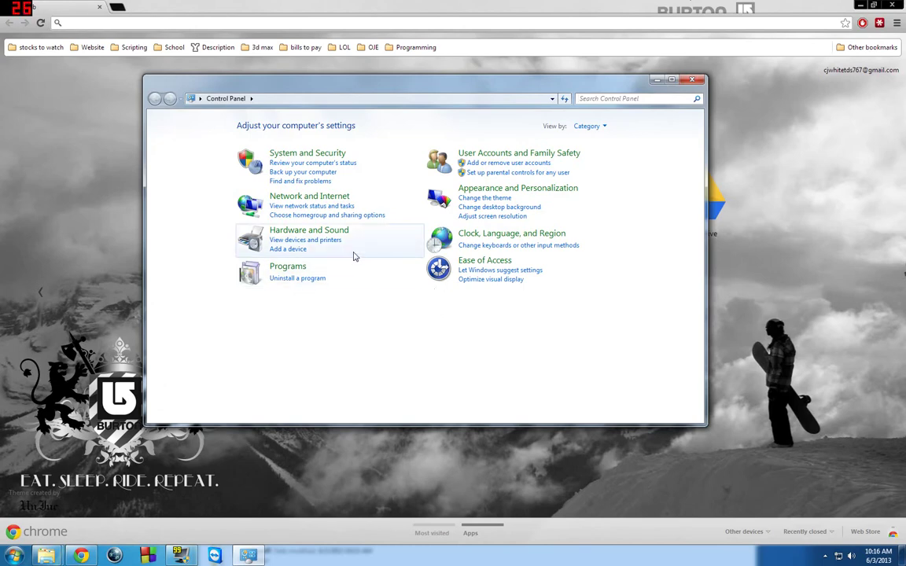
Step: Open the uninstall list and select Java 7 Update 21
click(296, 277)
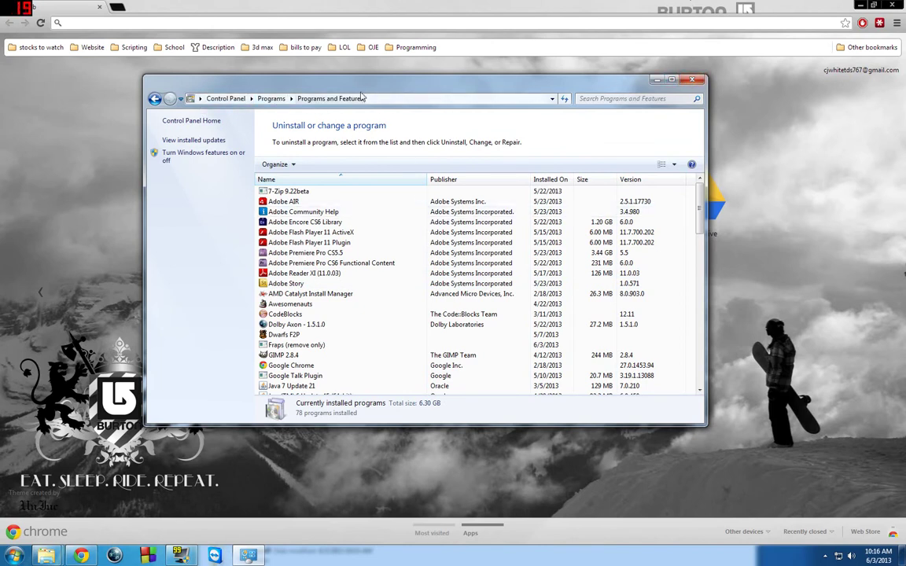
scroll(388, 270, down, 1)
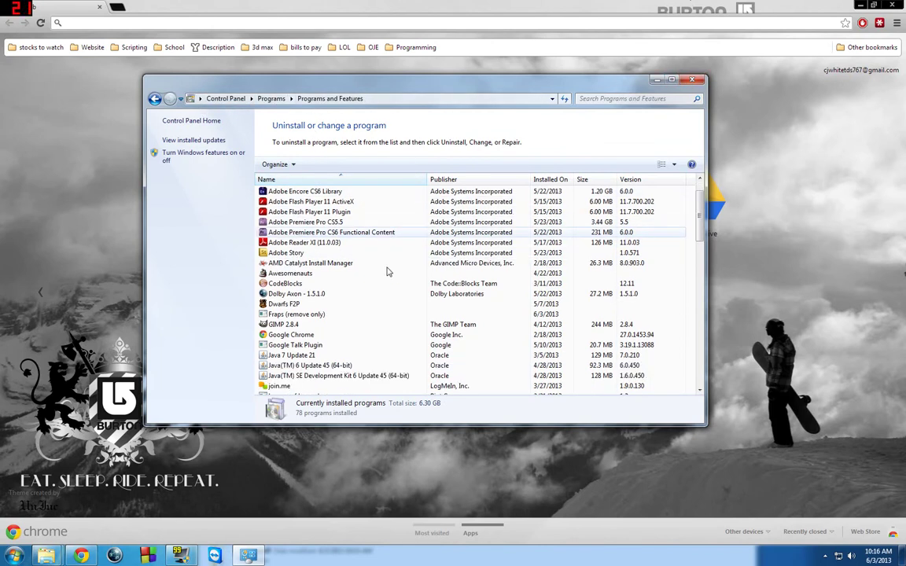
click(314, 354)
scroll(313, 331, down, 2)
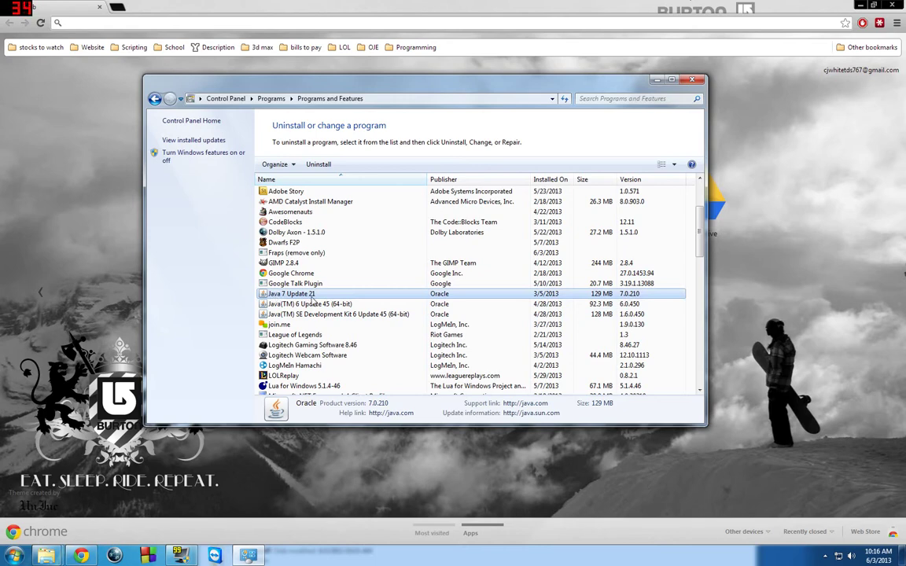
scroll(379, 314, down, 4)
scroll(376, 318, up, 3)
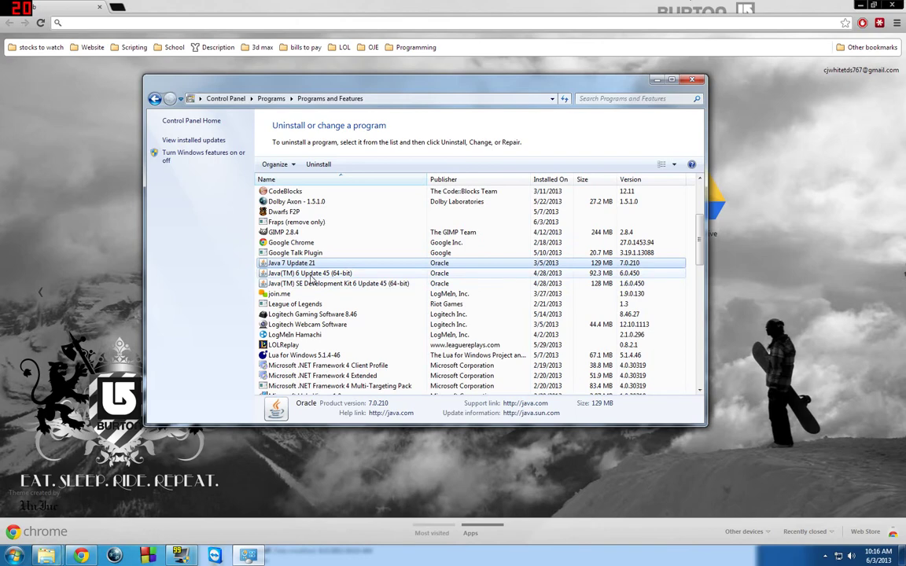
Step: Search Google for 'java download' and open the Download Free Java Software result
click(692, 81)
text(www.)
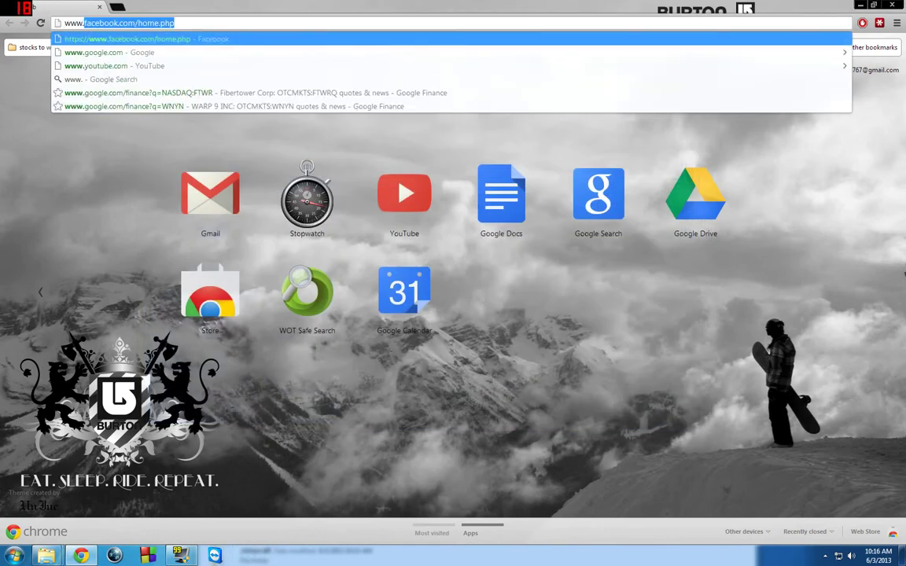
text(google.com)
key(Return)
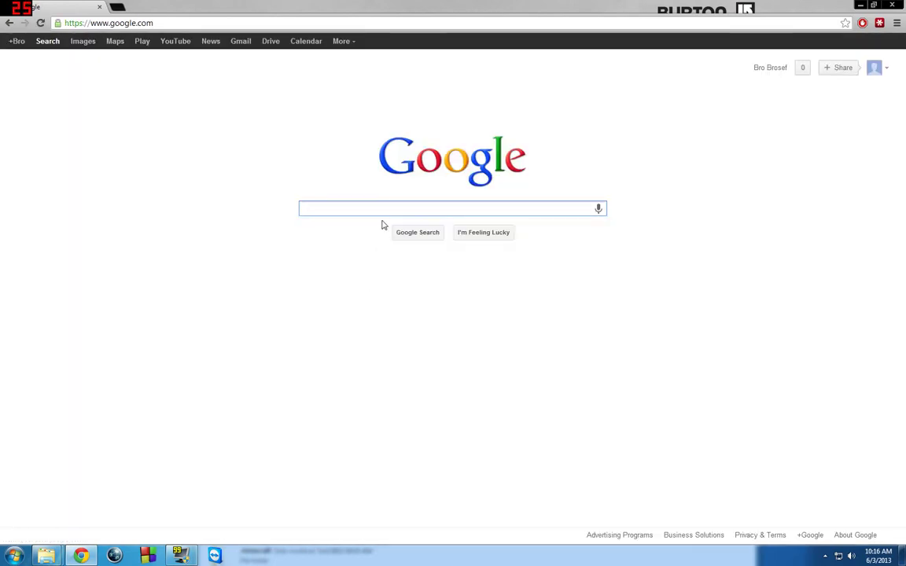
text(java download)
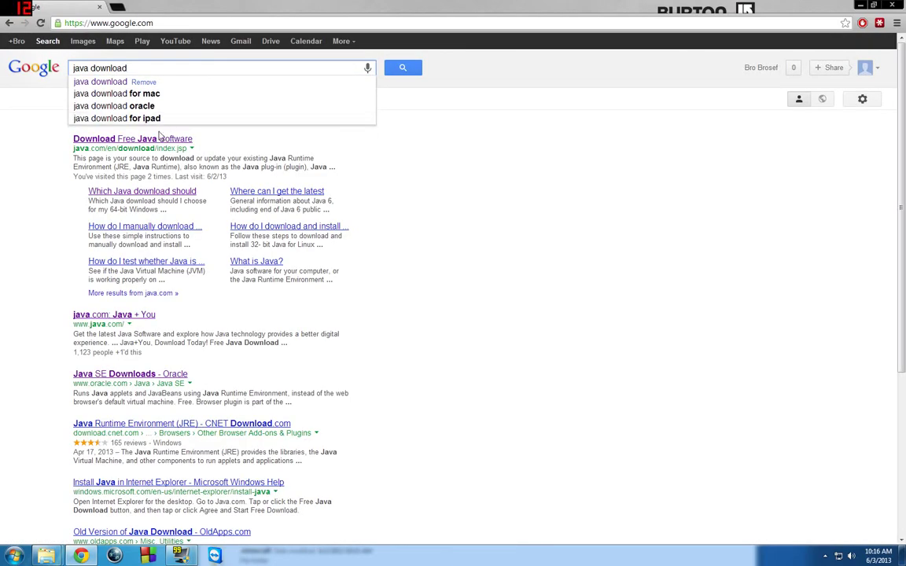
click(135, 138)
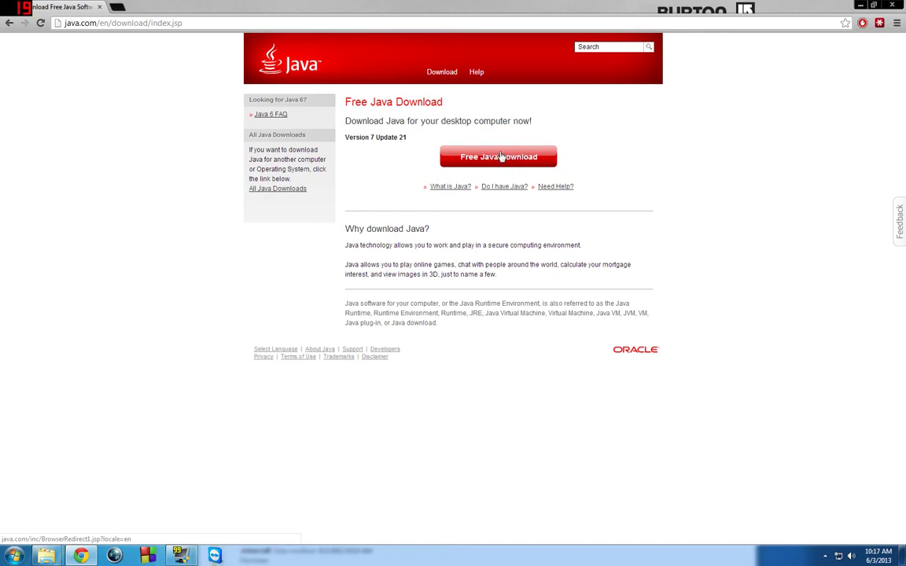
Step: Search Google for 'minecraft download' and open the minecraft.net result
click(157, 23)
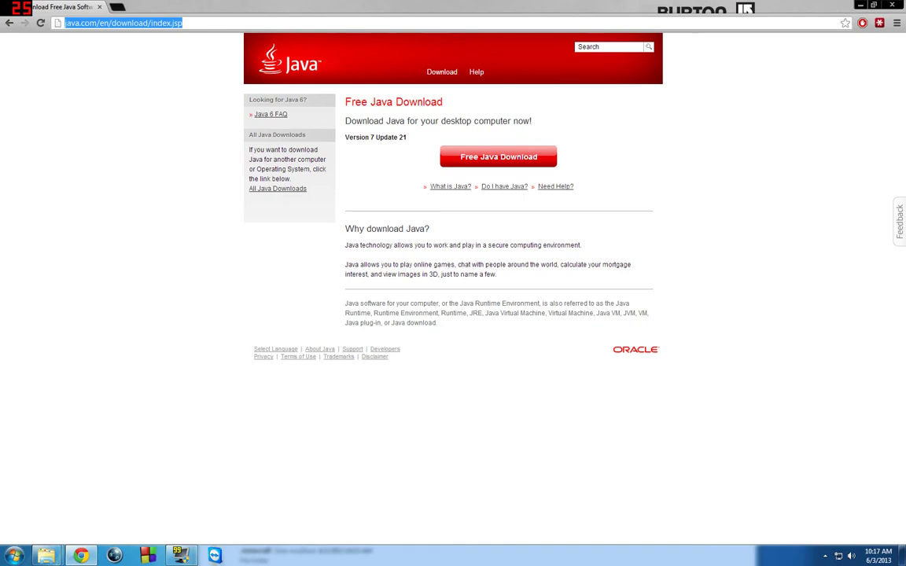
text(www.google.com)
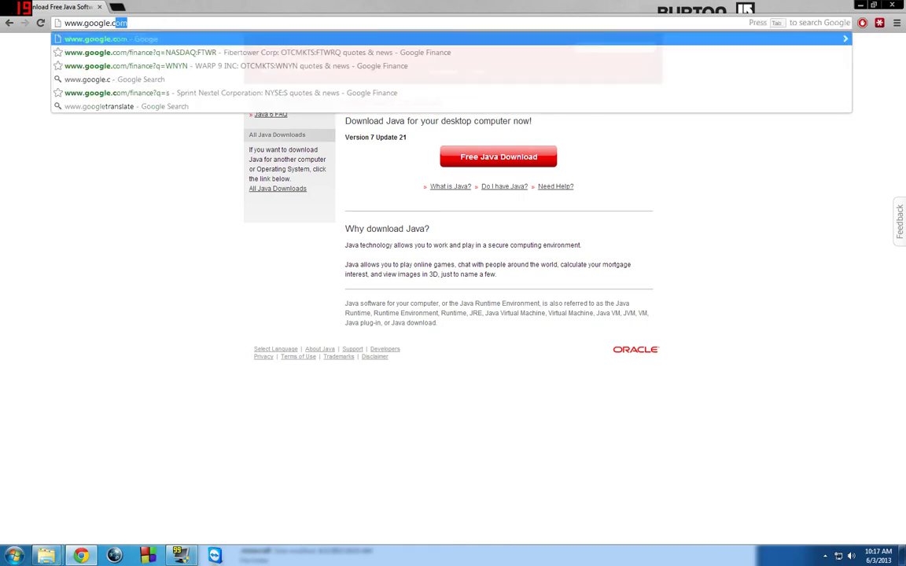
key(Return)
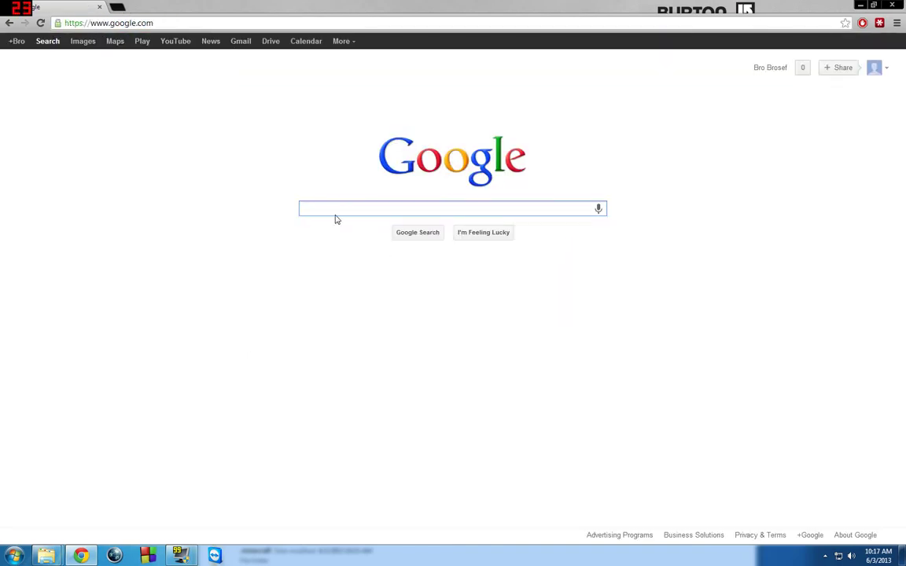
text(minecraft down)
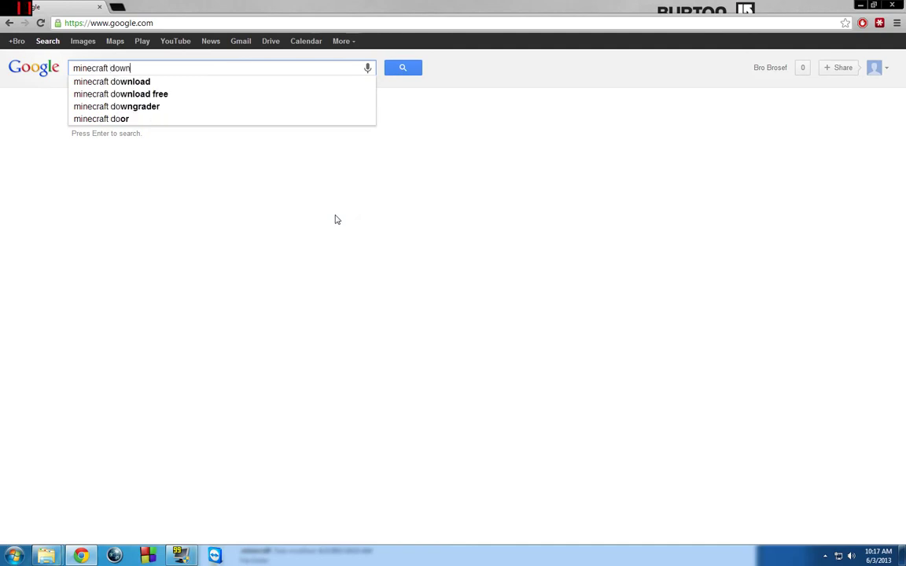
text(load)
key(Return)
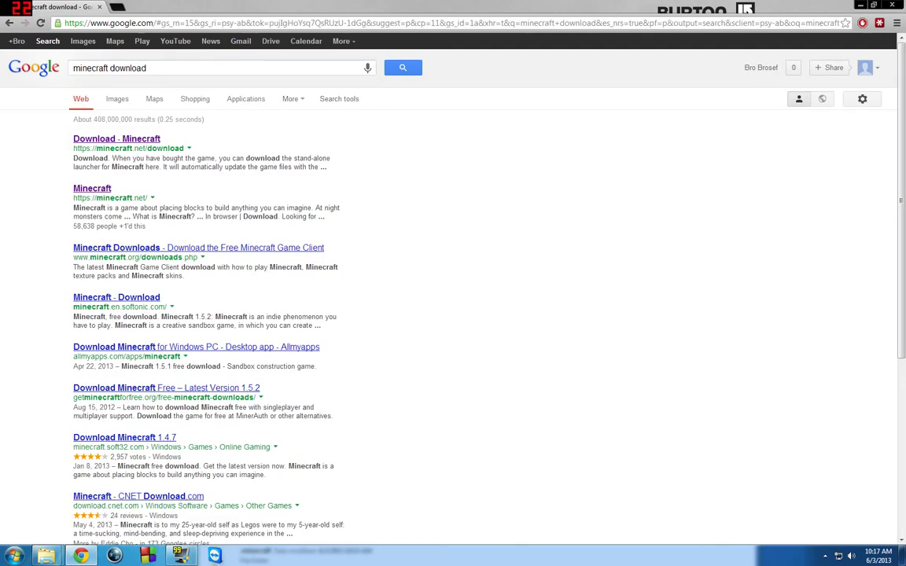
click(95, 189)
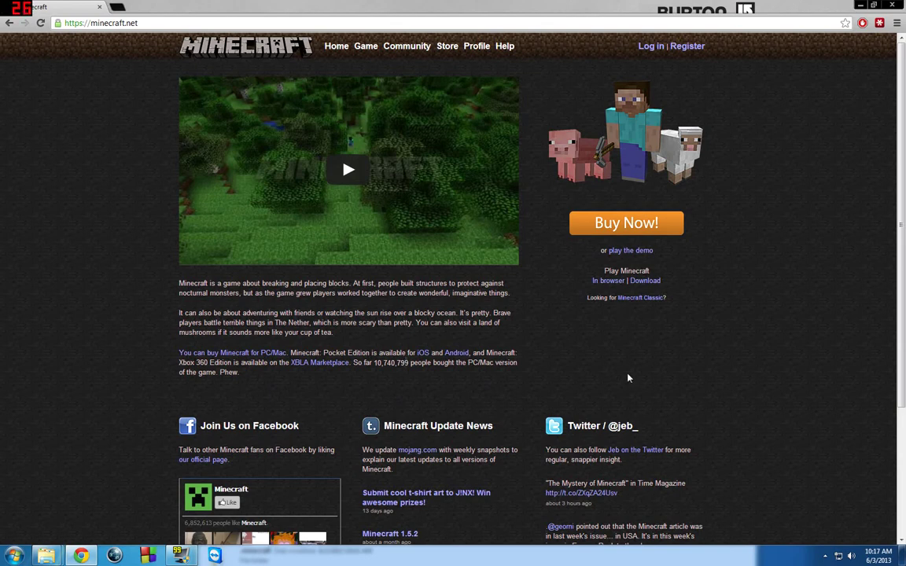
scroll(892, 71, down, 3)
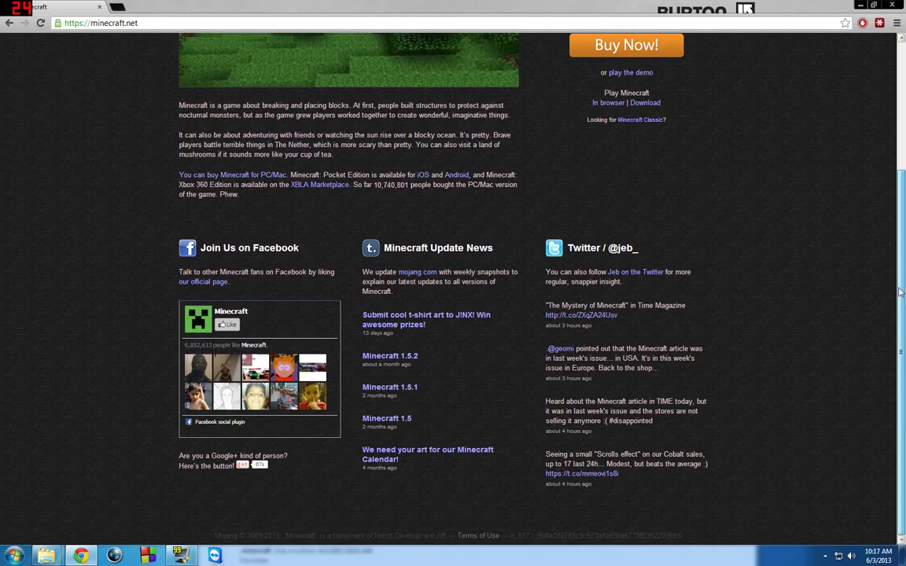
scroll(891, 71, up, 3)
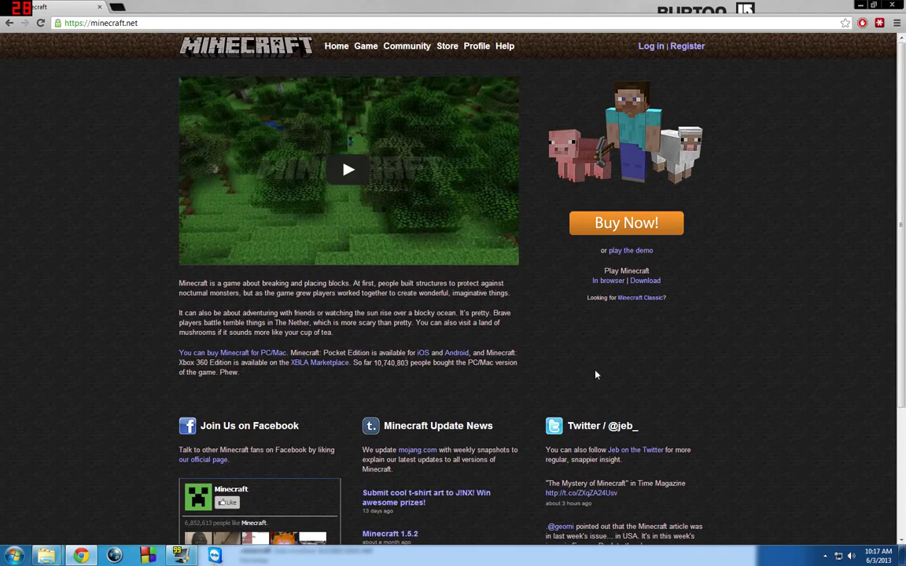